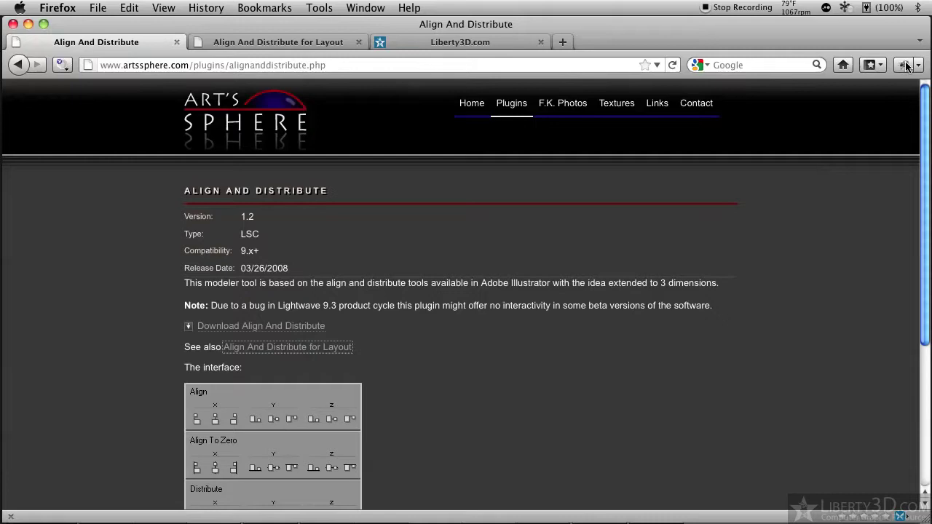
Step: Review the Align And Distribute for Layout plugin page and return to the Modeler version's page
mouse_move(280, 44)
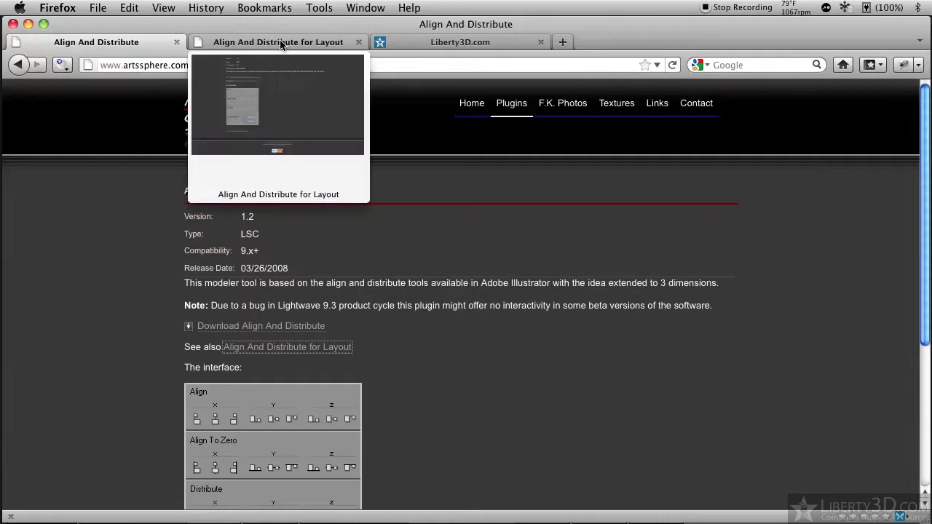
click(280, 42)
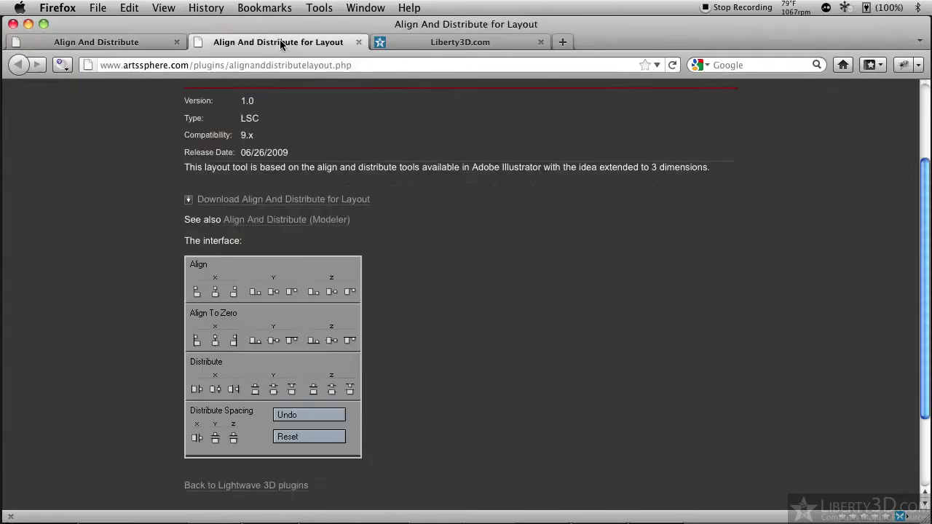
scroll(896, 194, up, 3)
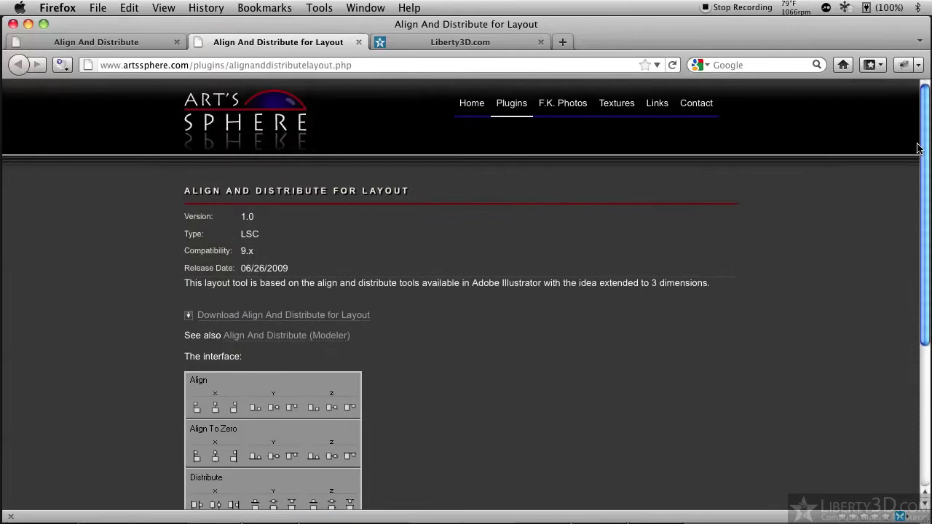
click(129, 41)
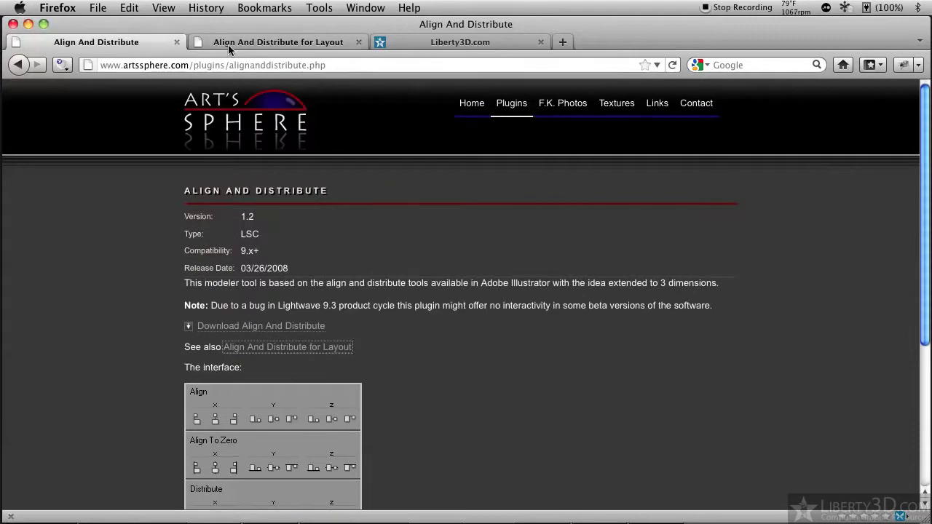
mouse_move(230, 49)
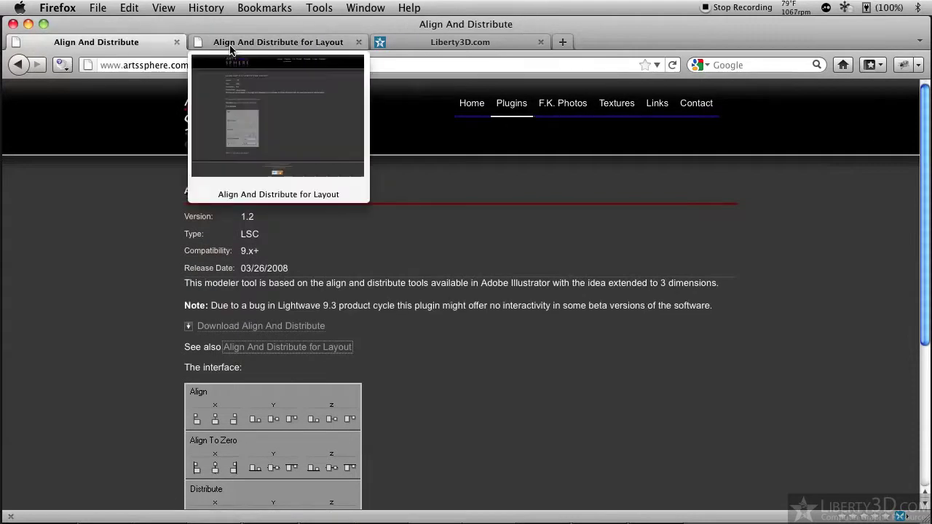
Step: Switch to LightWave Modeler 9.6 and compare the ellipsoids in layer 1 with the rectangular guide grid in layer 5
click(688, 333)
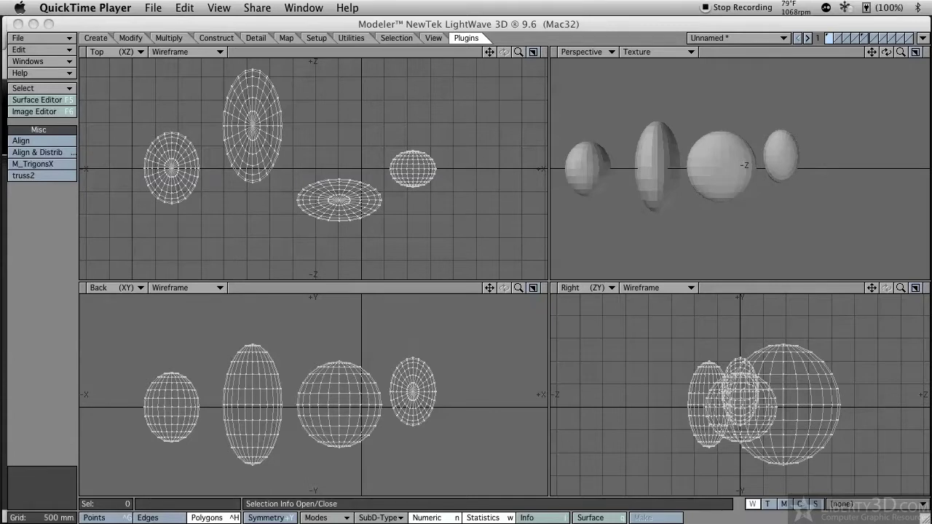
click(863, 41)
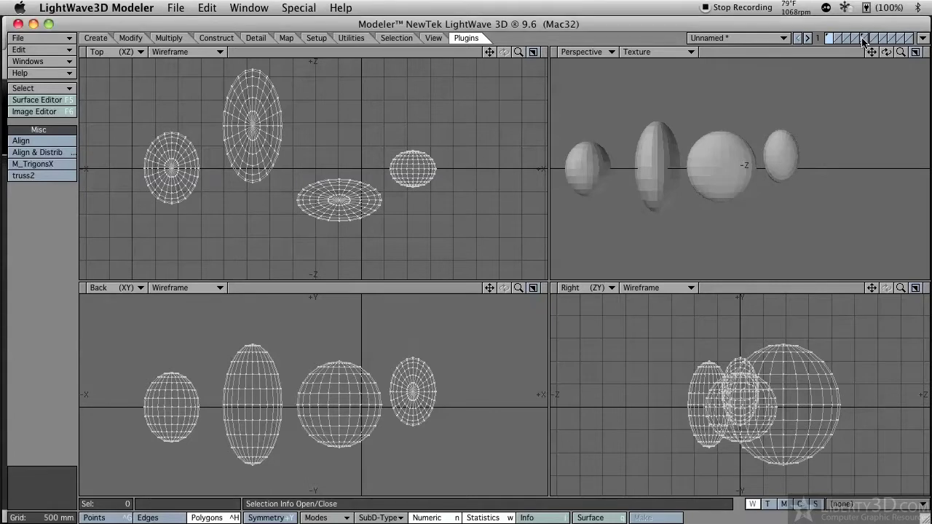
click(864, 40)
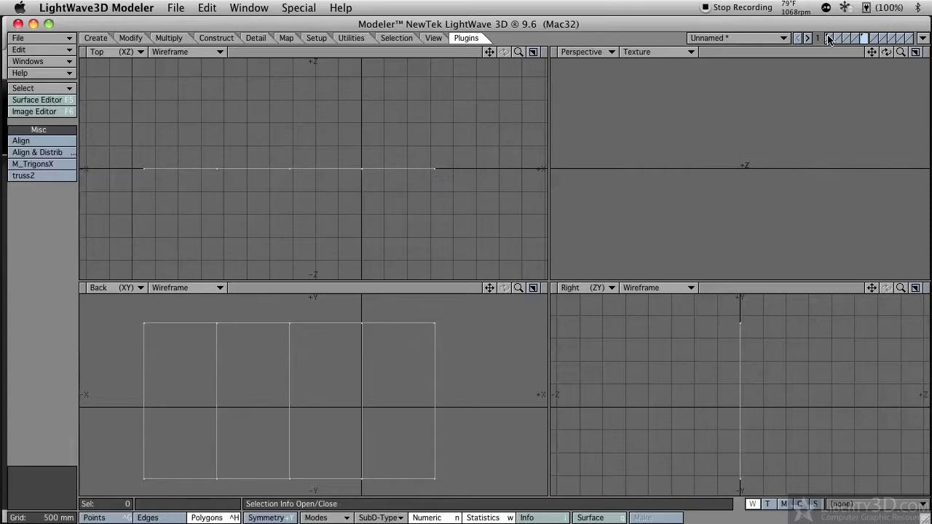
click(828, 38)
click(864, 43)
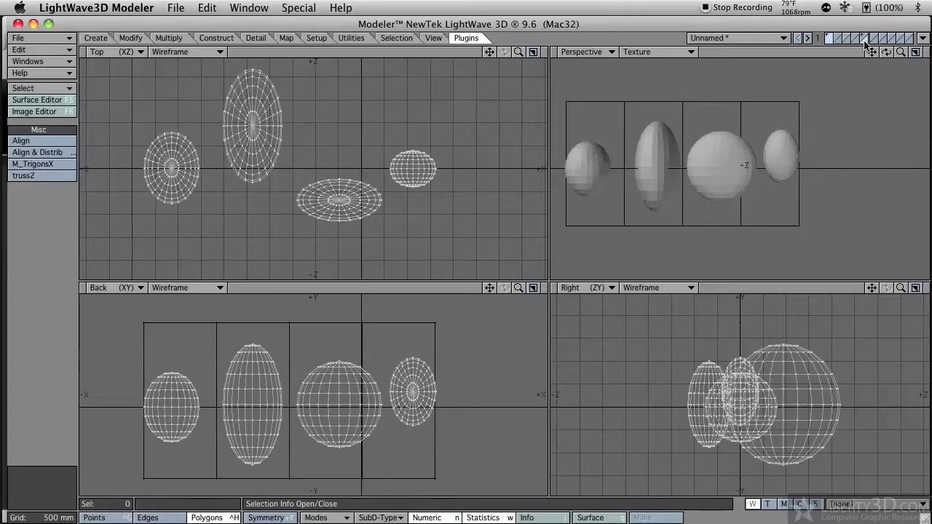
click(828, 38)
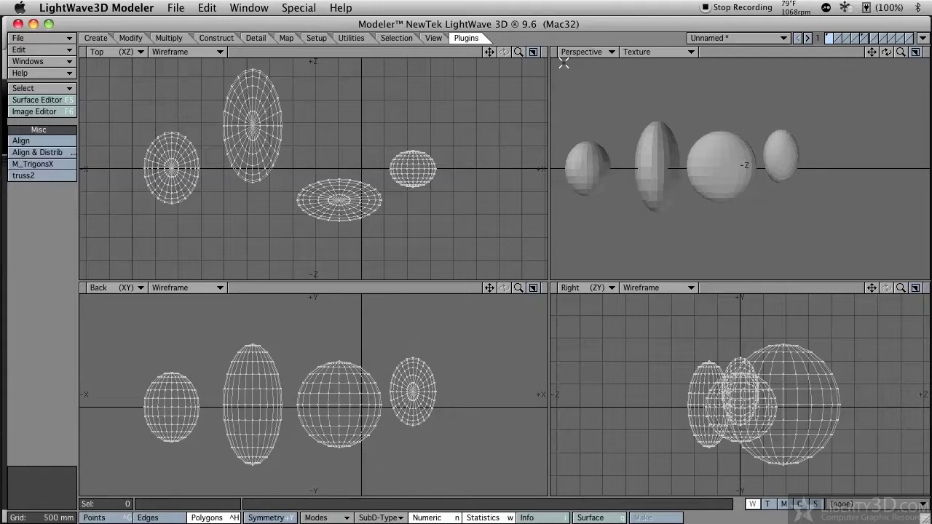
Step: Open Align & Distribute and align the four ellipsoids by their maximum Z edges
click(71, 154)
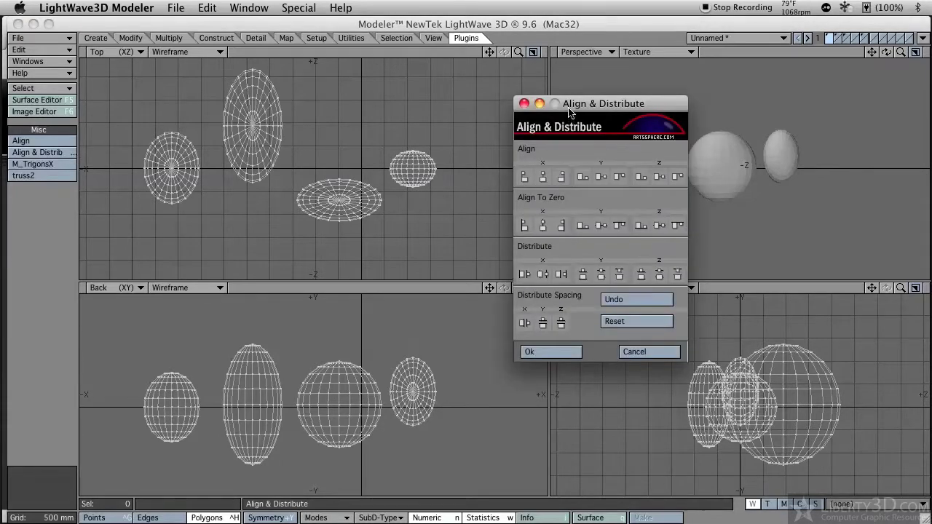
drag(568, 109, 555, 81)
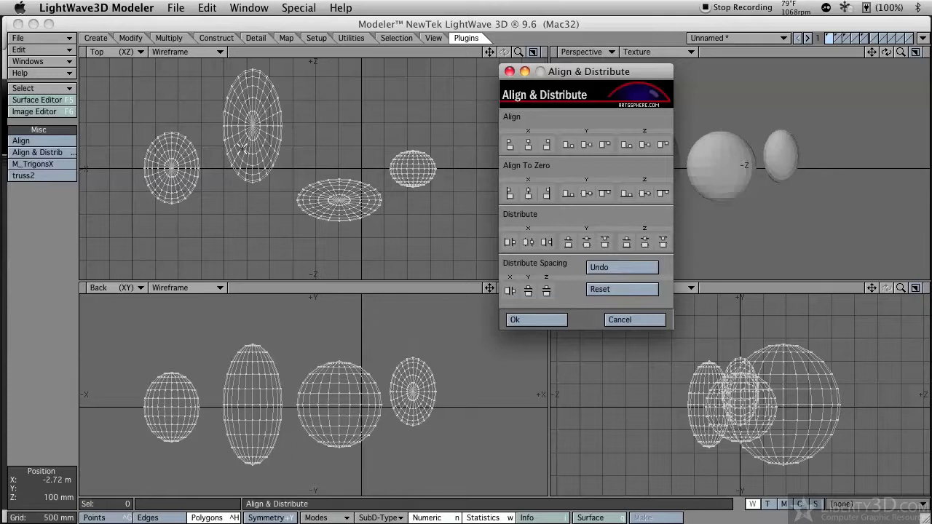
mouse_move(271, 69)
right_down()
mouse_move(208, 69)
mouse_move(204, 177)
mouse_move(412, 269)
mouse_move(452, 127)
mouse_move(445, 116)
right_up()
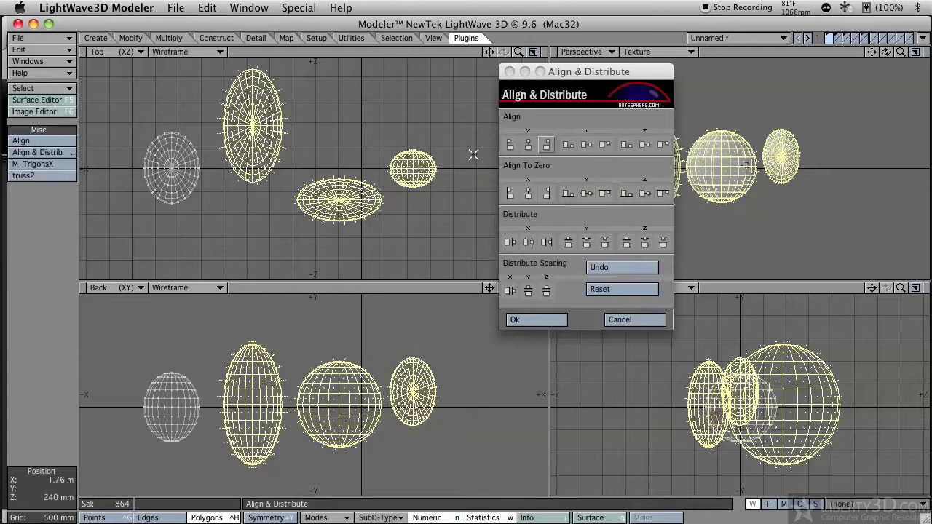
click(663, 146)
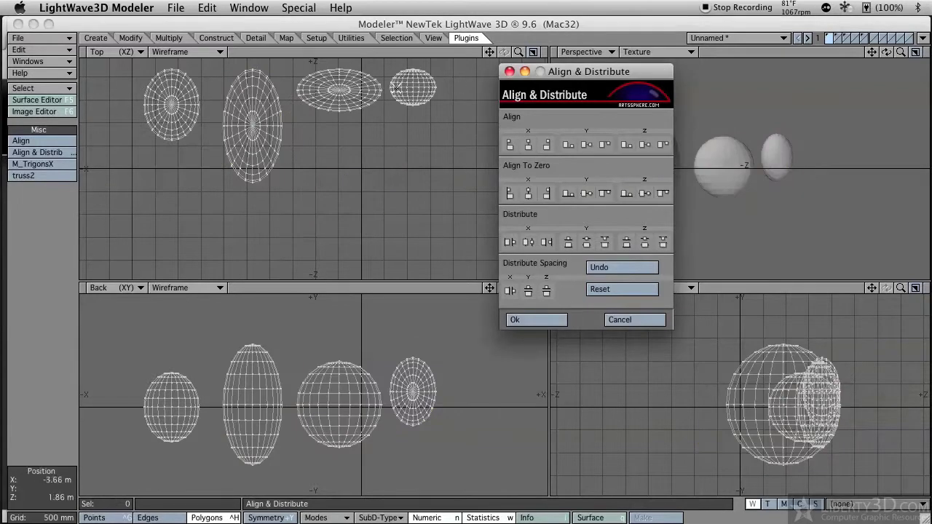
click(664, 145)
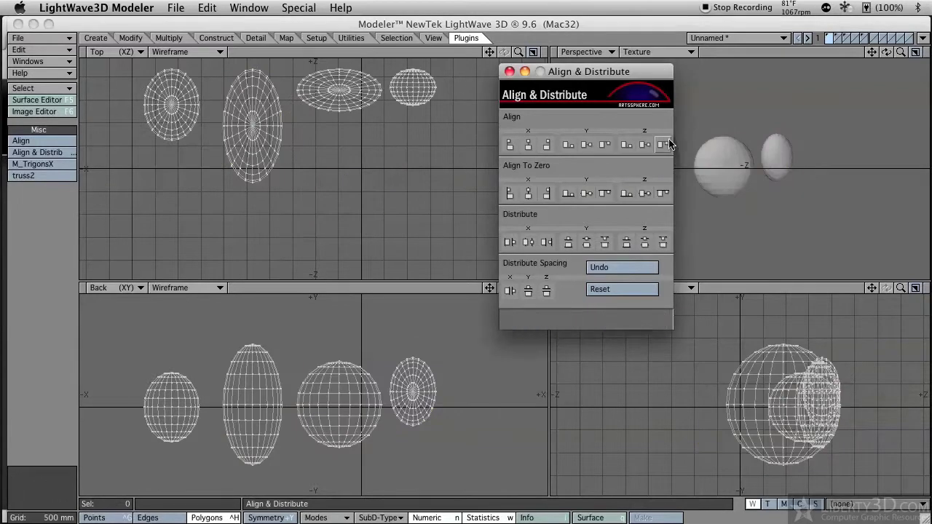
Step: Align the ellipsoids by their minimum Z edges, set their minimum Y edges to zero, and accept the alignment
click(626, 148)
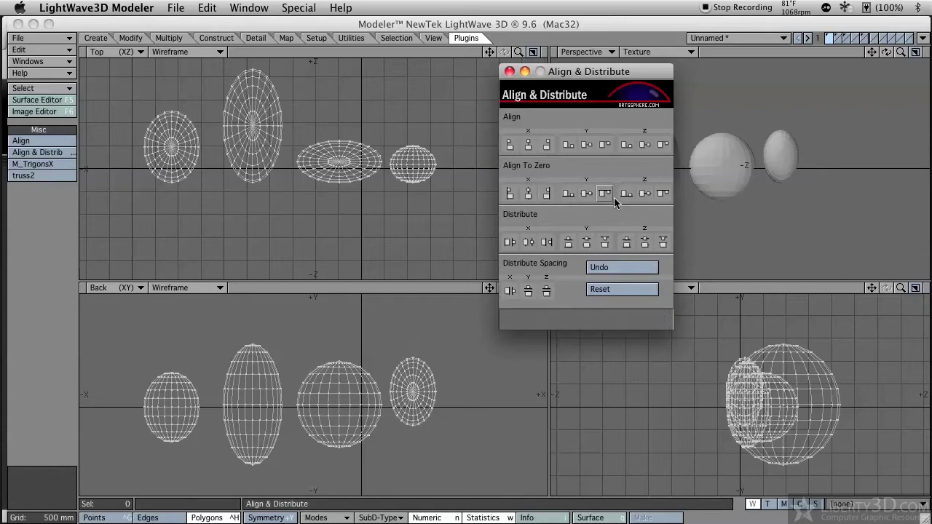
click(565, 197)
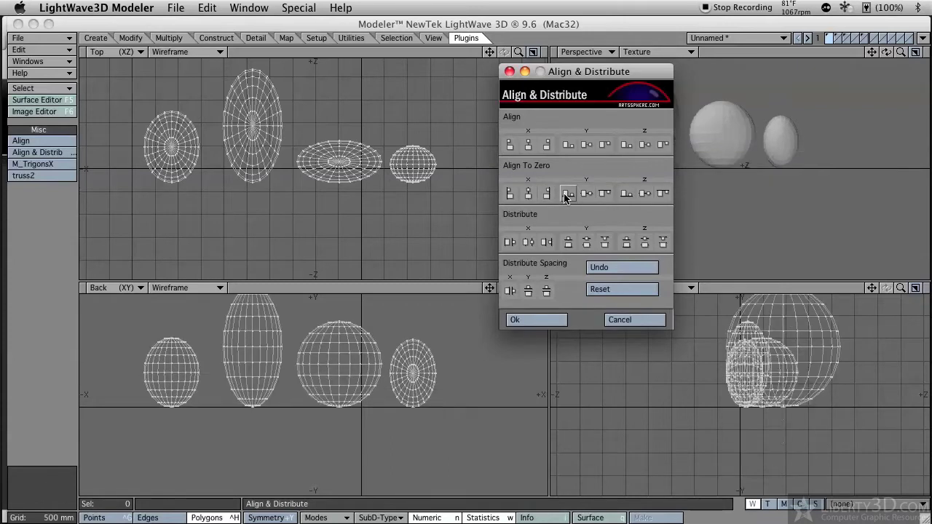
click(362, 26)
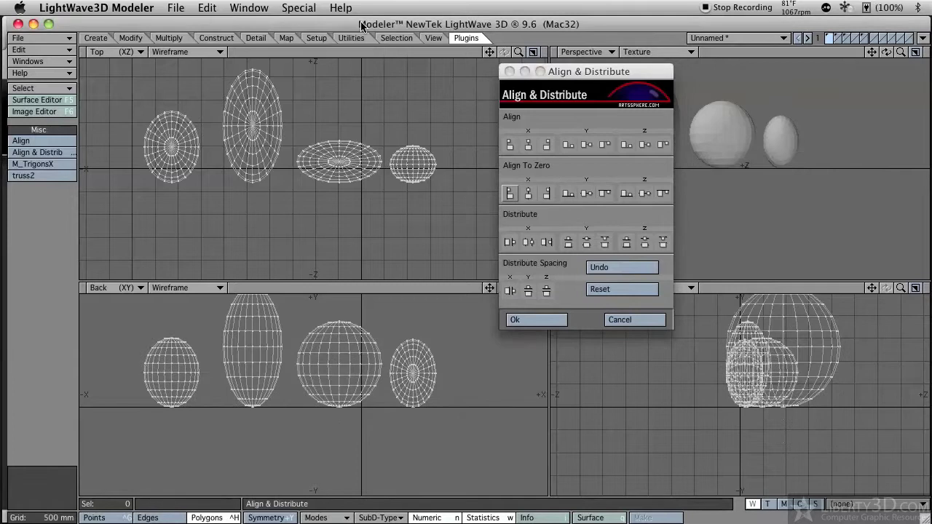
click(551, 321)
Step: Examine the Rest On Ground options for rest axis, centering axes and sense without applying them
key(F3)
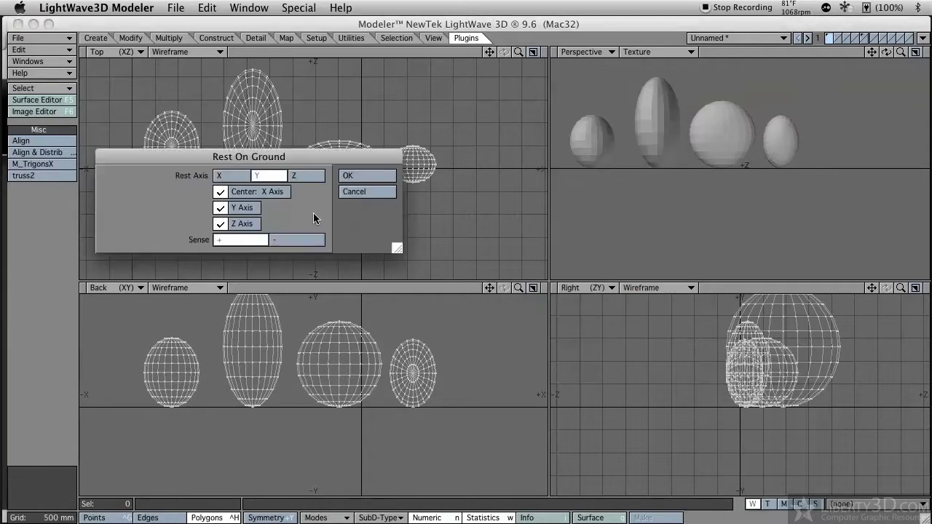
click(235, 179)
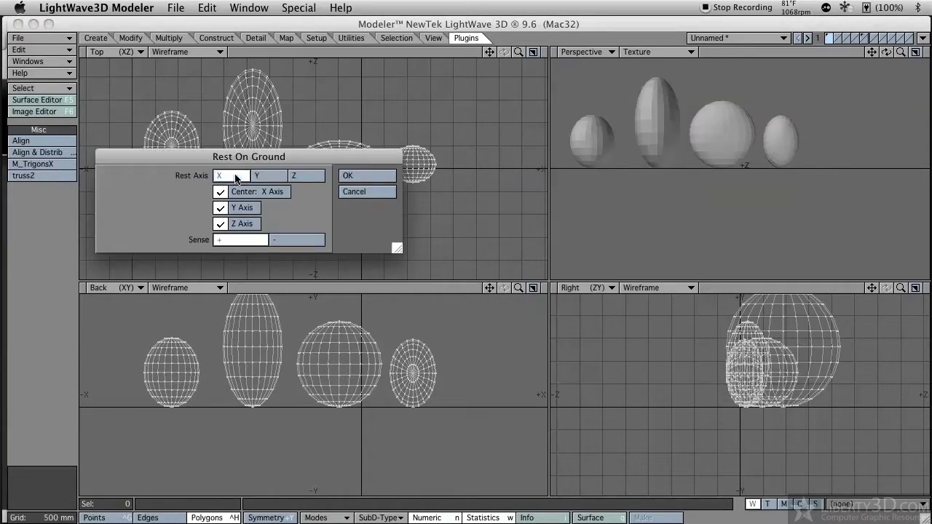
click(266, 176)
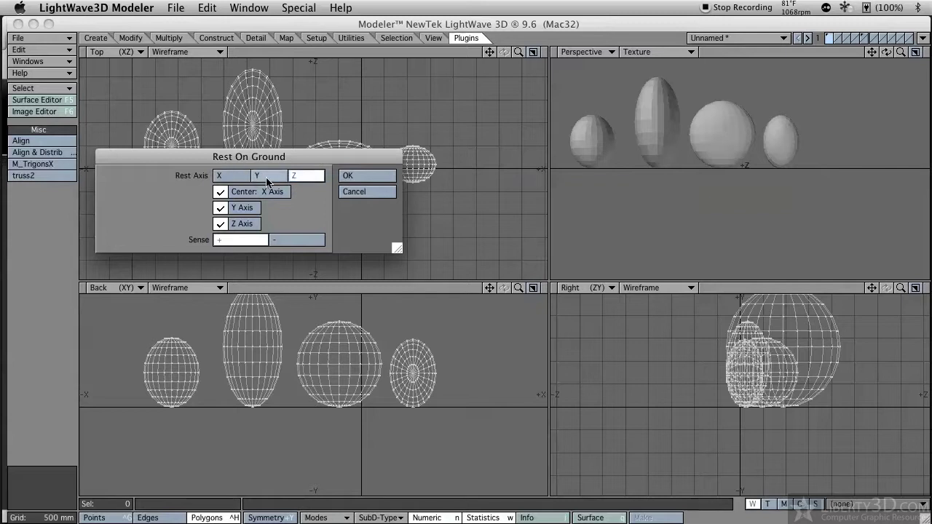
click(254, 193)
click(249, 208)
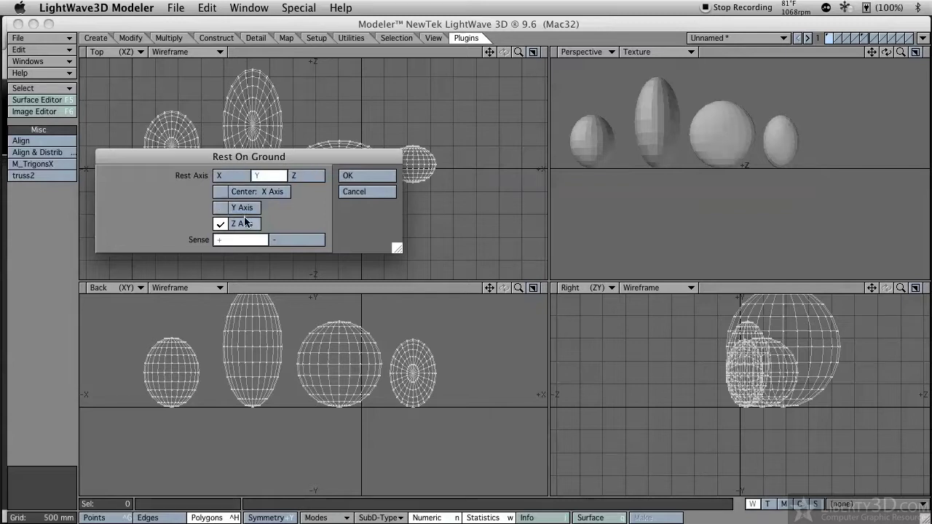
click(248, 223)
click(250, 208)
click(253, 191)
click(244, 224)
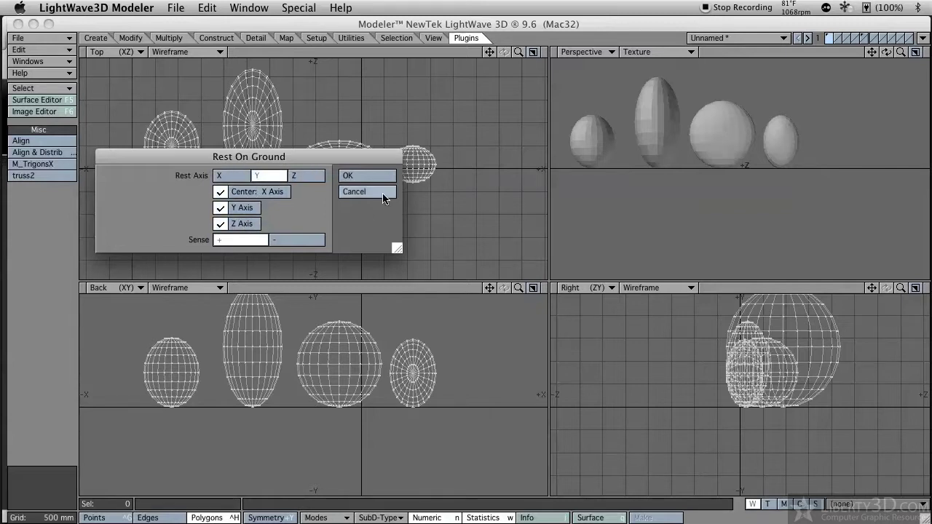
click(280, 241)
click(242, 240)
click(393, 193)
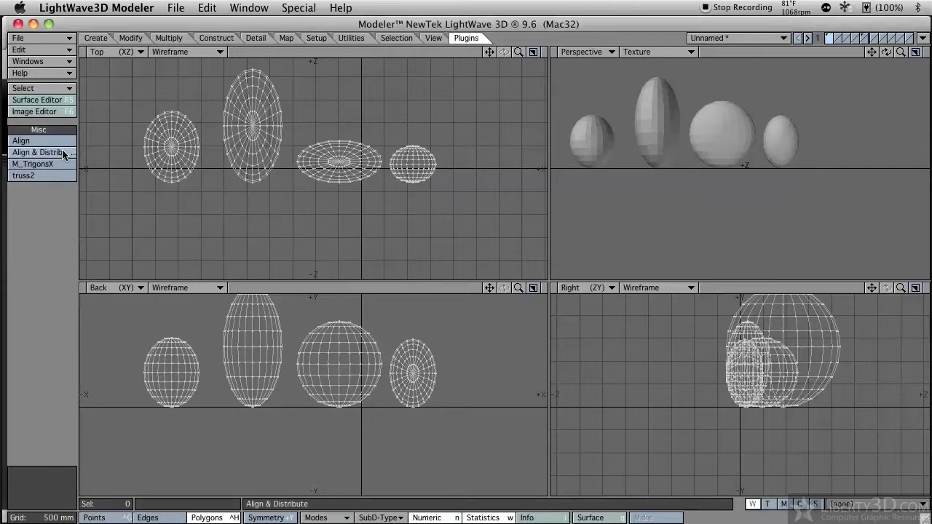
Step: Reopen Align & Distribute and distribute equal spacing between the four ellipsoids along X
click(63, 154)
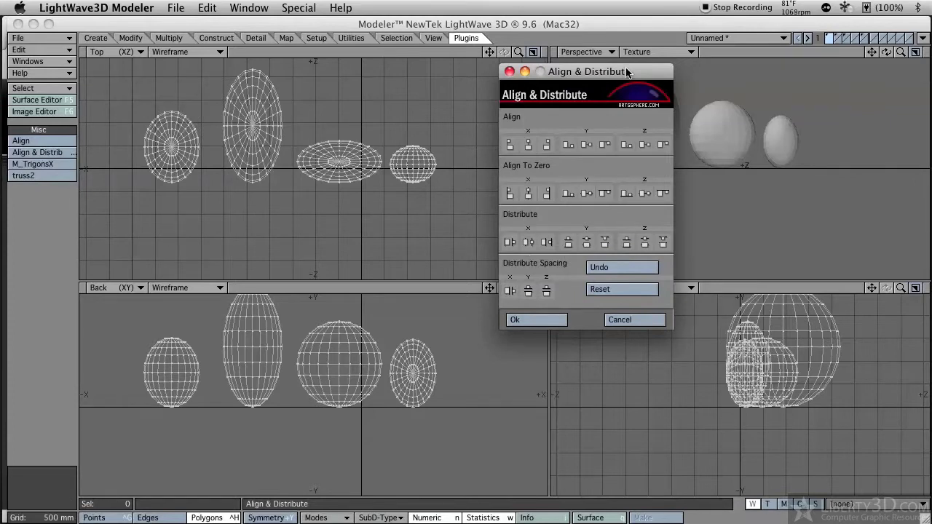
drag(626, 71, 604, 71)
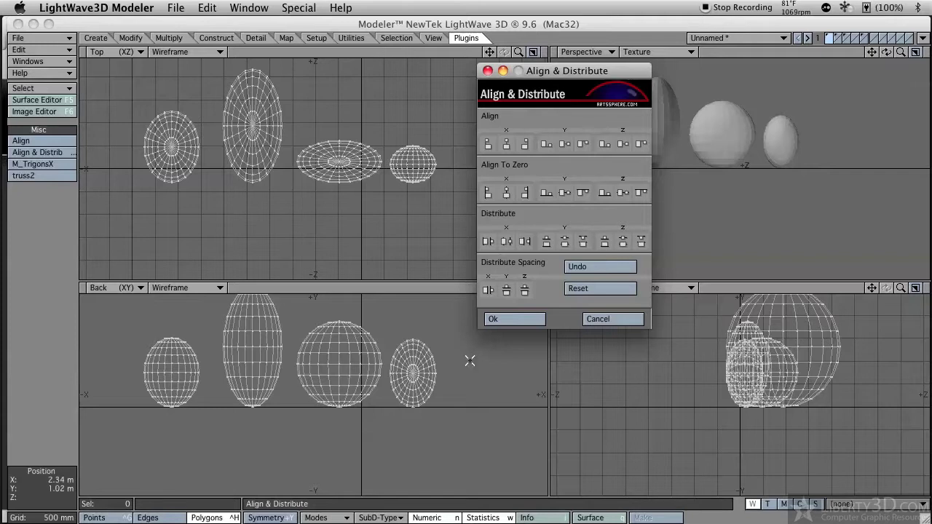
mouse_move(441, 127)
right_down()
mouse_move(173, 270)
mouse_move(91, 69)
mouse_move(439, 129)
right_up()
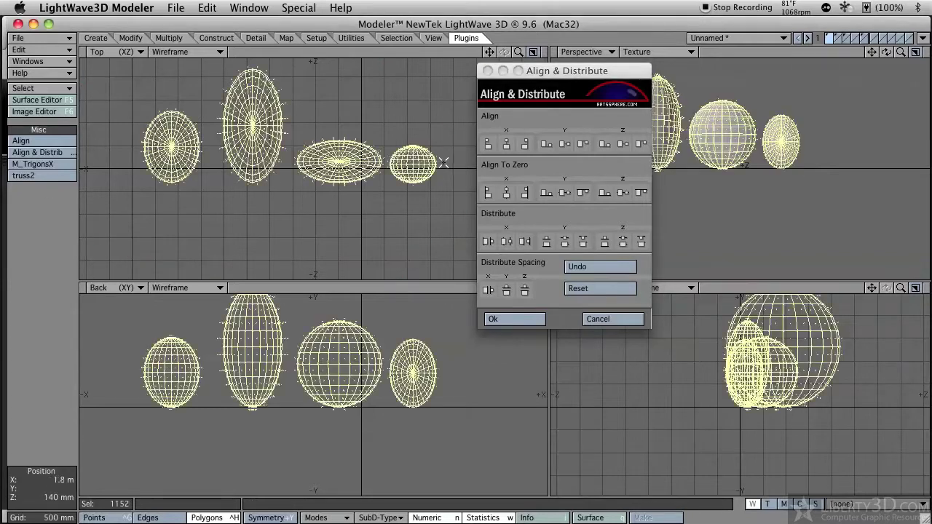
click(489, 290)
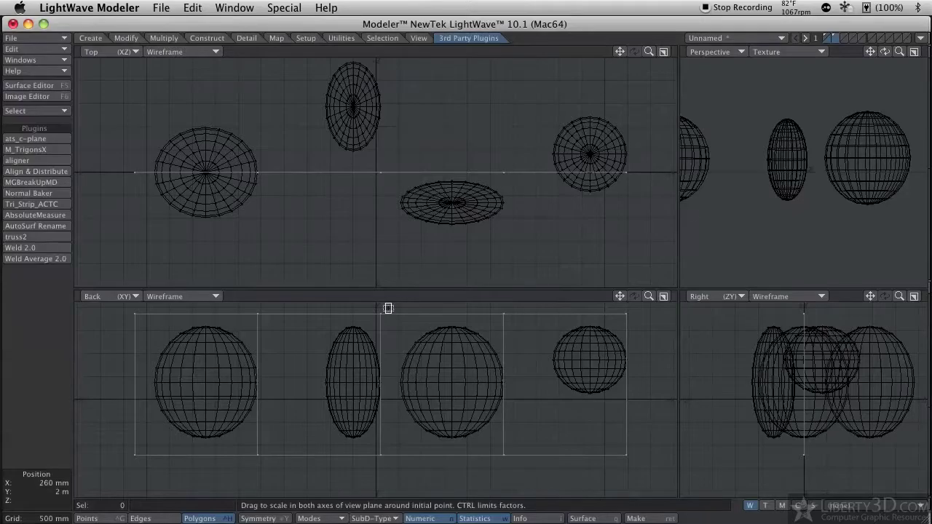
Step: In LightWave Modeler 10.1, show layer 1 alone and center its ellipsoids on zero along Z with Align & Distribute
click(827, 39)
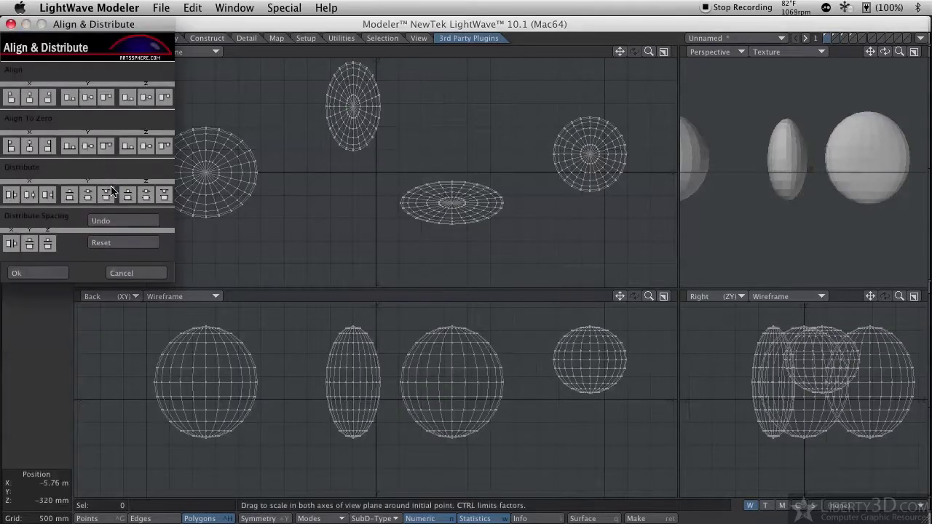
drag(135, 33, 584, 78)
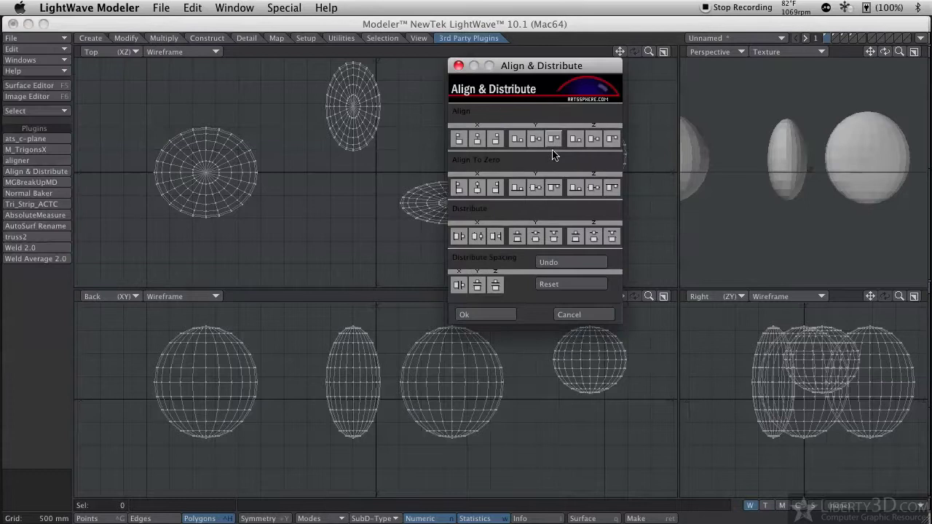
drag(510, 61, 710, 57)
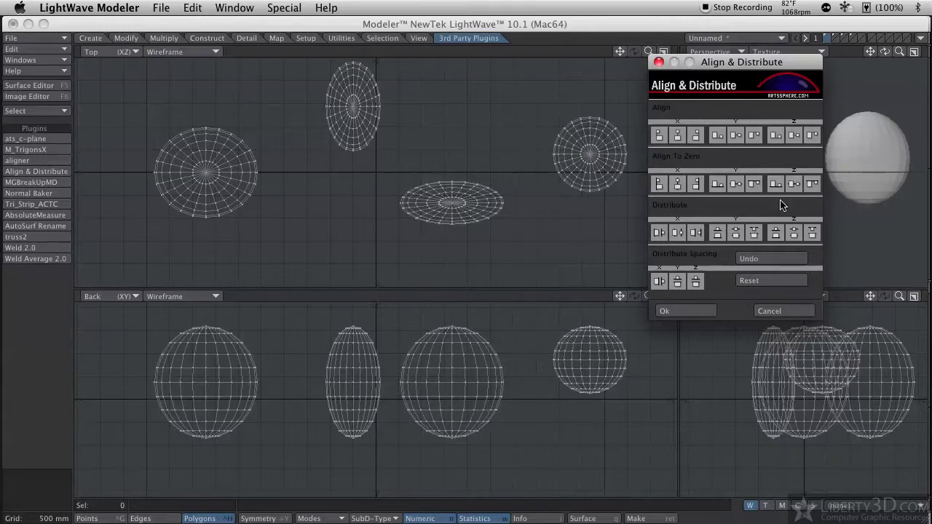
click(697, 312)
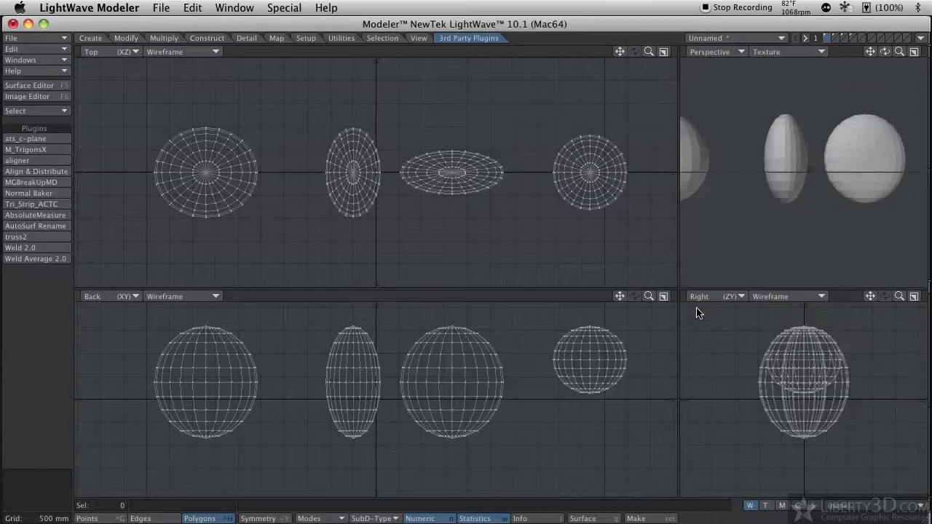
Step: Distribute equal spacing between the centered ellipsoids along X with Align & Distribute and accept the result
key(h)
click(47, 172)
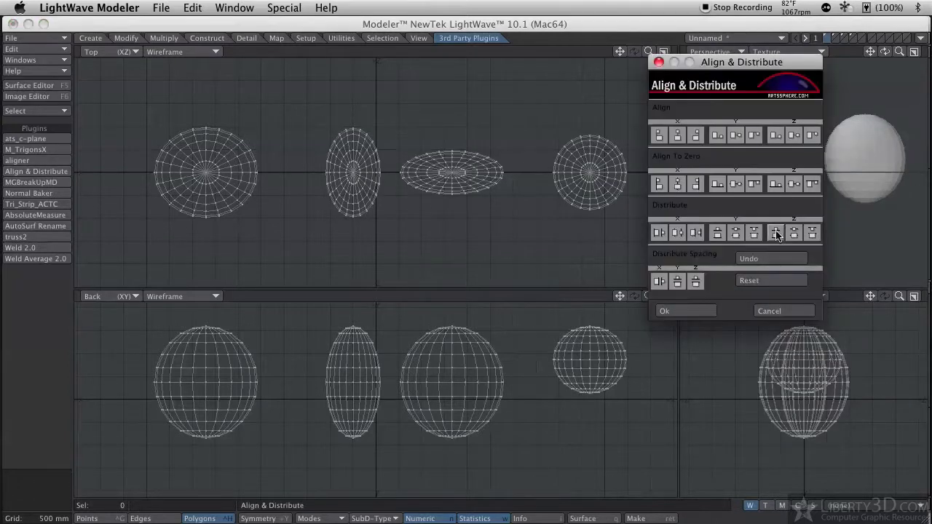
click(661, 282)
click(693, 312)
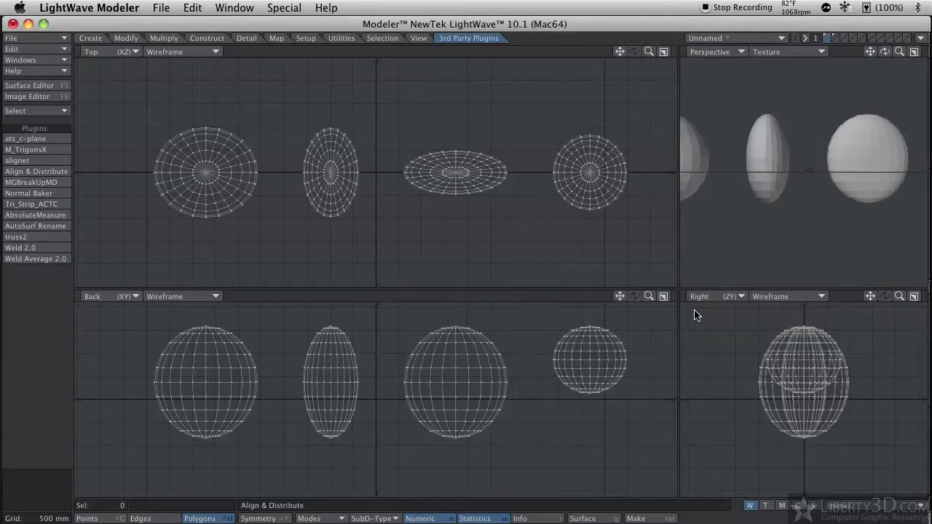
Step: Put both Modeler windows away and switch back to the Align And Distribute plugin page in Firefox
key(h)
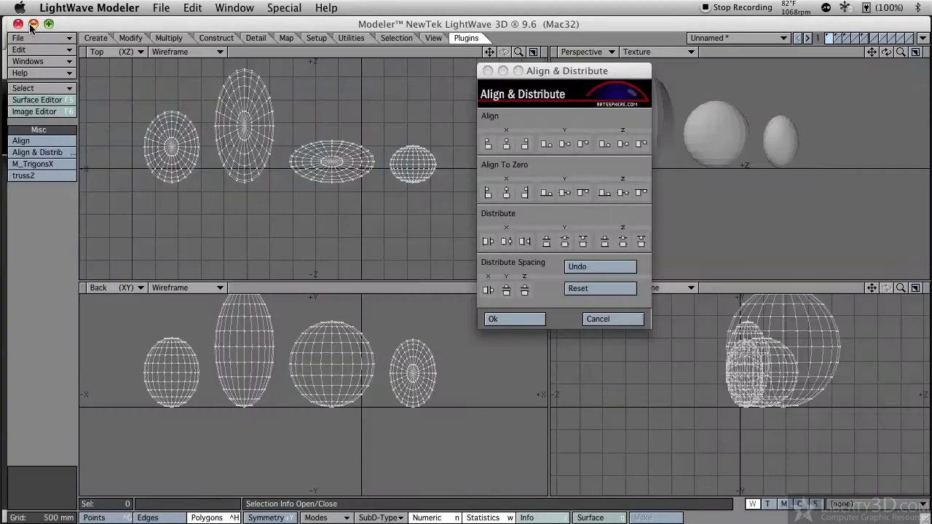
click(32, 24)
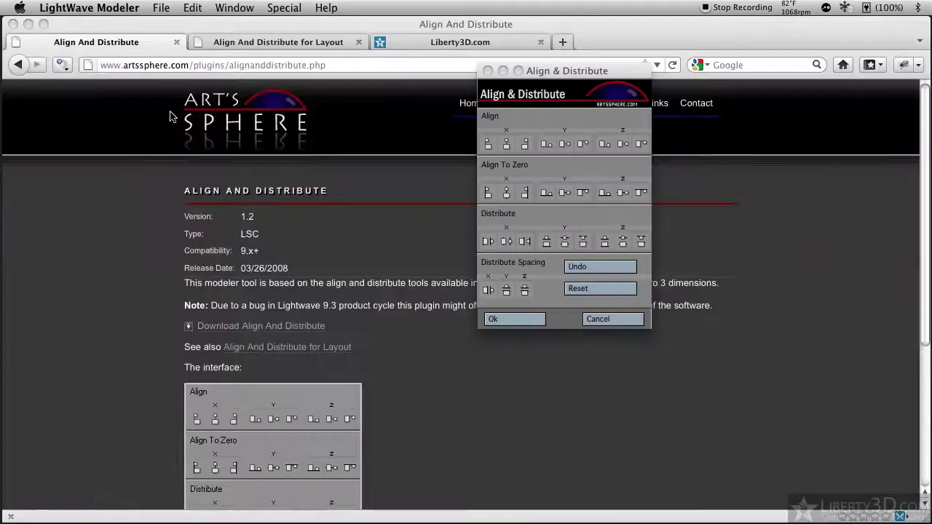
click(421, 238)
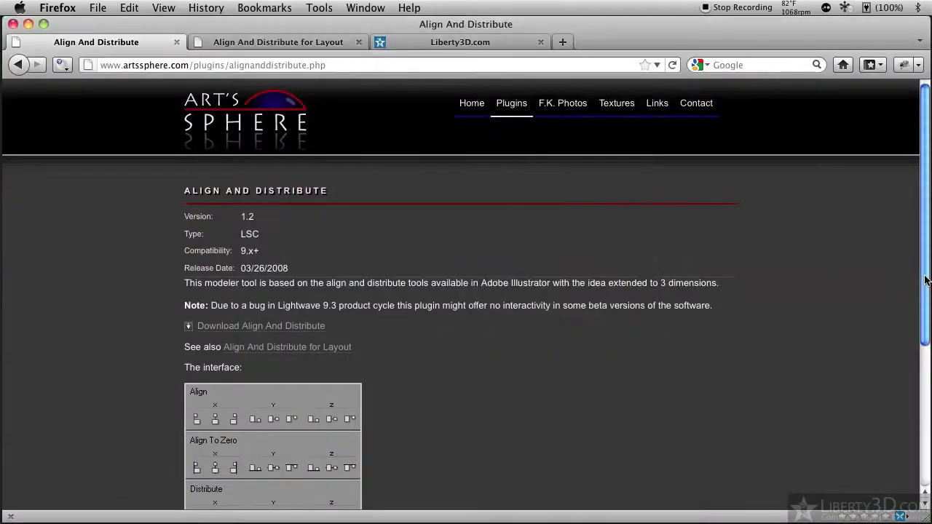